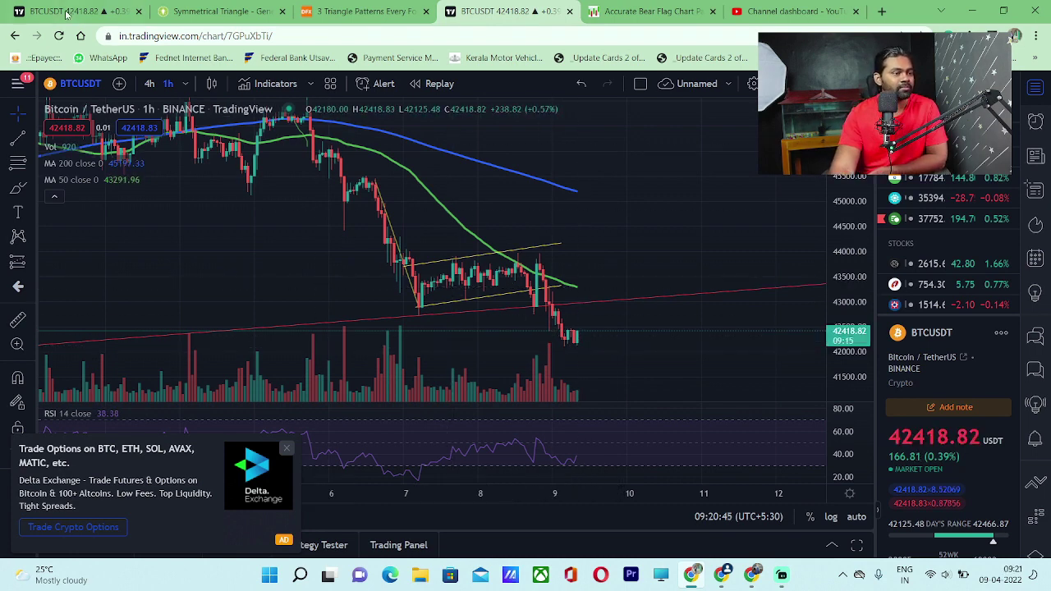
Switch BTCUSDT to the 1D daily interval and pan back toward the latest candles.
type("1D")
key("Return")
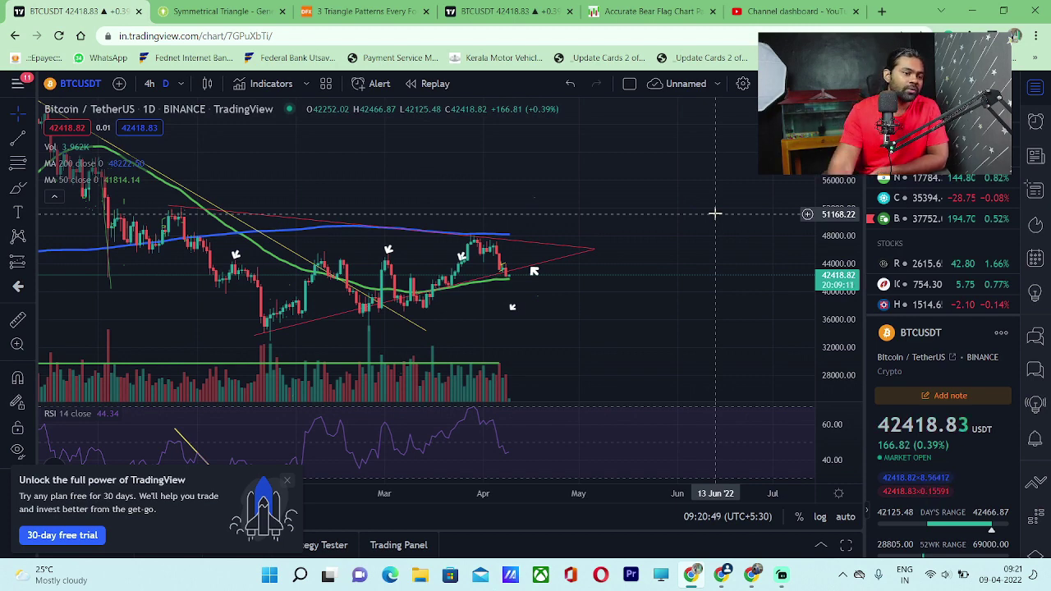
scroll(659, 284, "down", 2)
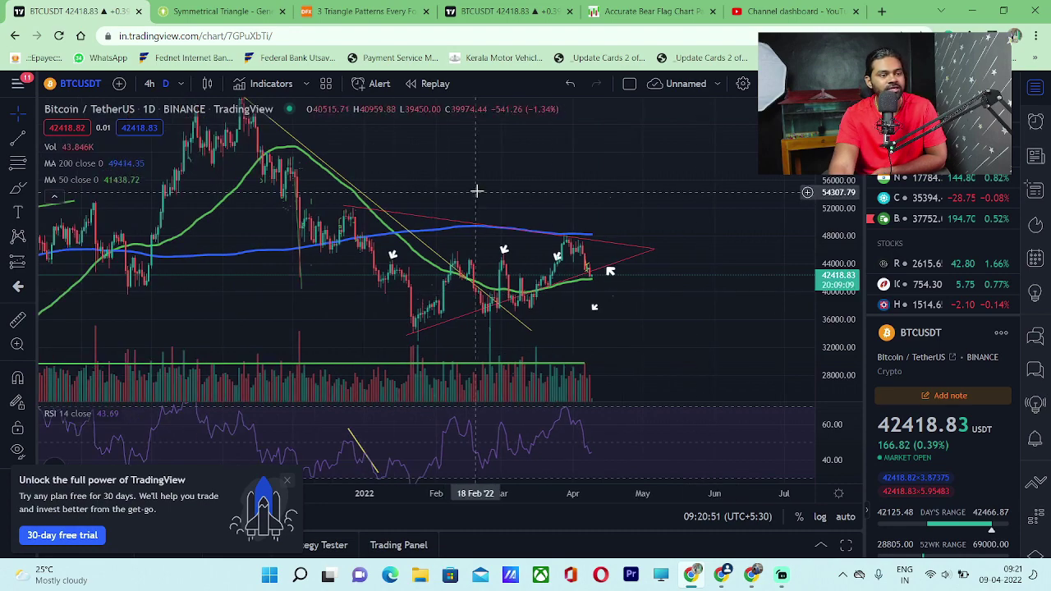
mouse_move(476, 188)
left_mouse_down()
mouse_move(472, 211)
mouse_move(473, 195)
left_mouse_up()
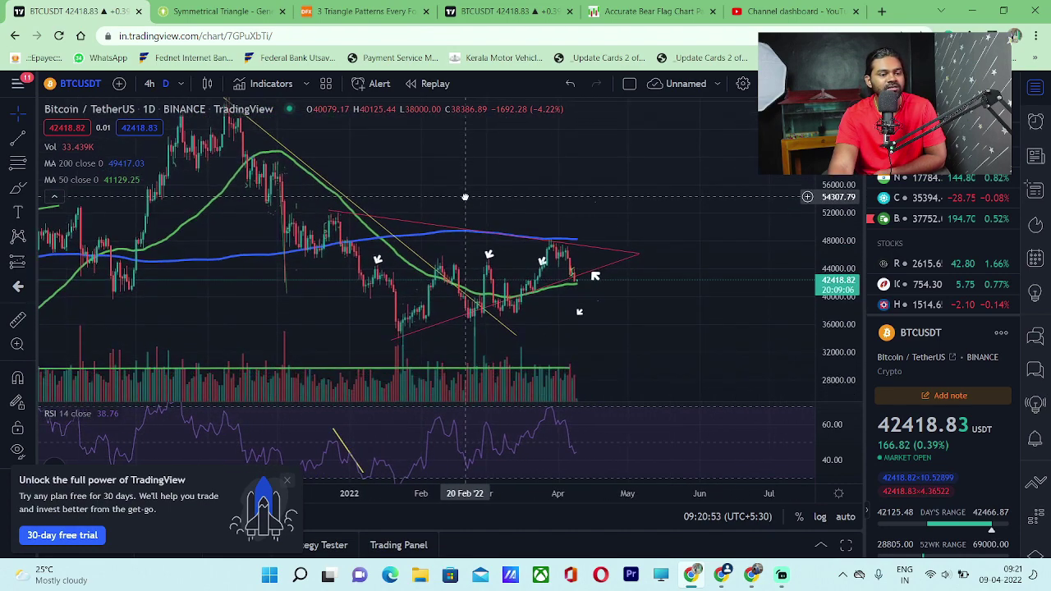
left_click_drag(600, 277, 556, 283)
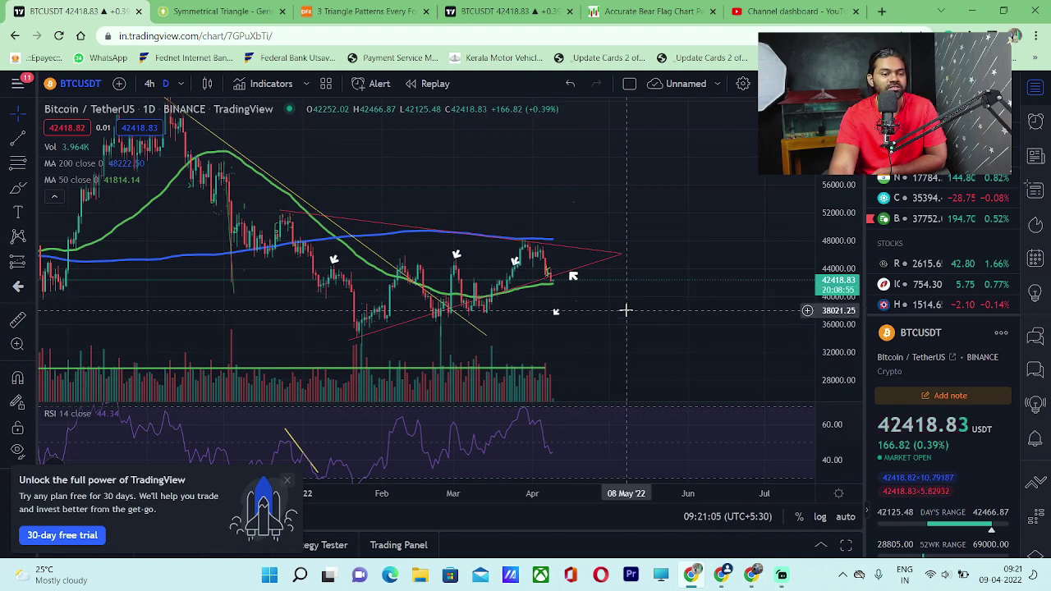
Stretch the price scale and pan to frame the symmetrical triangle and its arrow-marked touches.
scroll(591, 311, "up", 1)
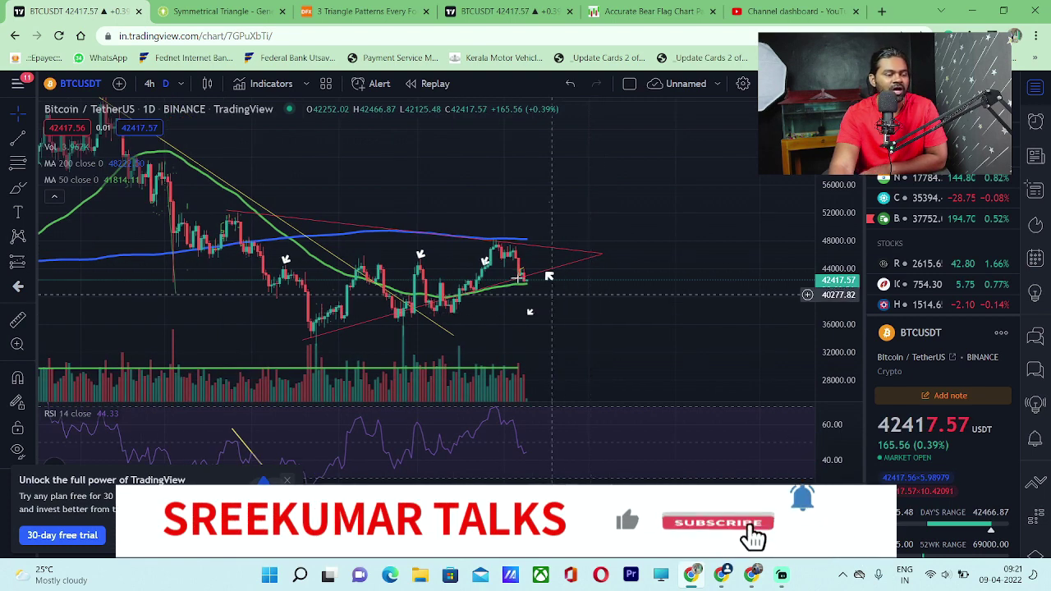
left_click_drag(839, 309, 825, 220)
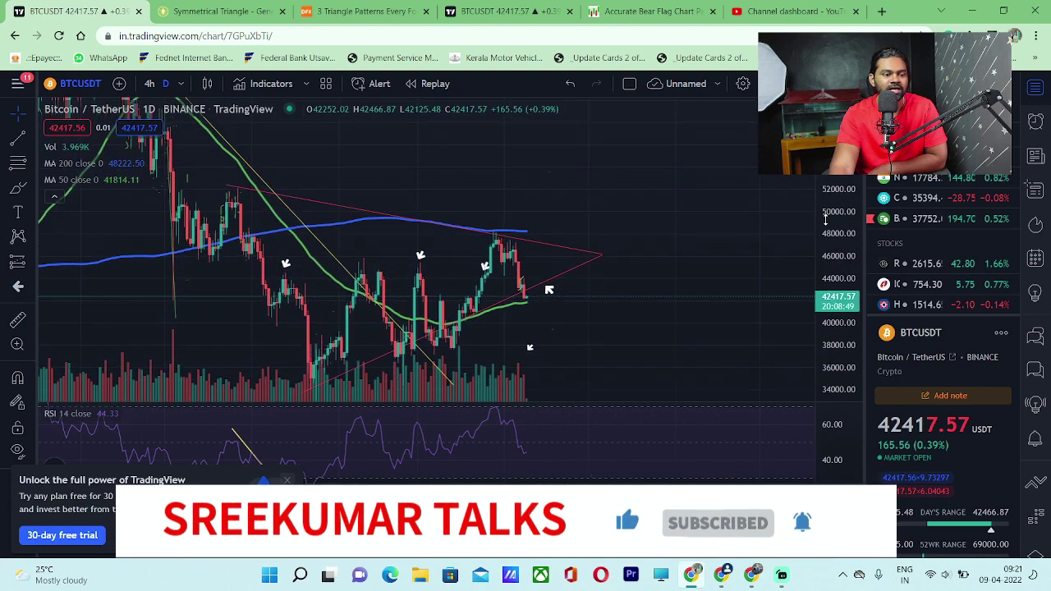
scroll(698, 288, "up", 1)
left_click_drag(654, 288, 754, 249)
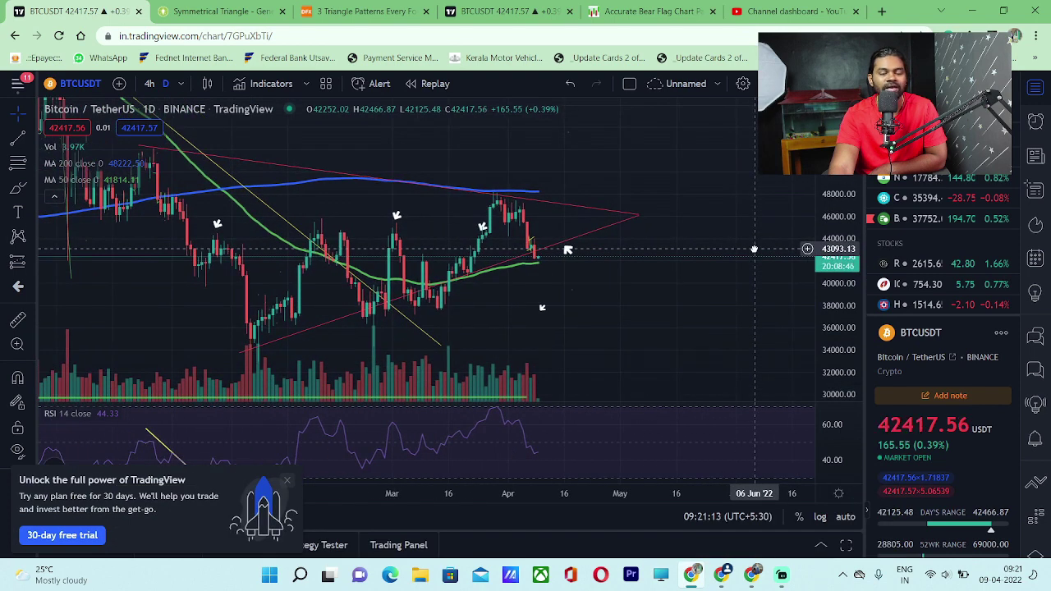
scroll(708, 280, "up", 1)
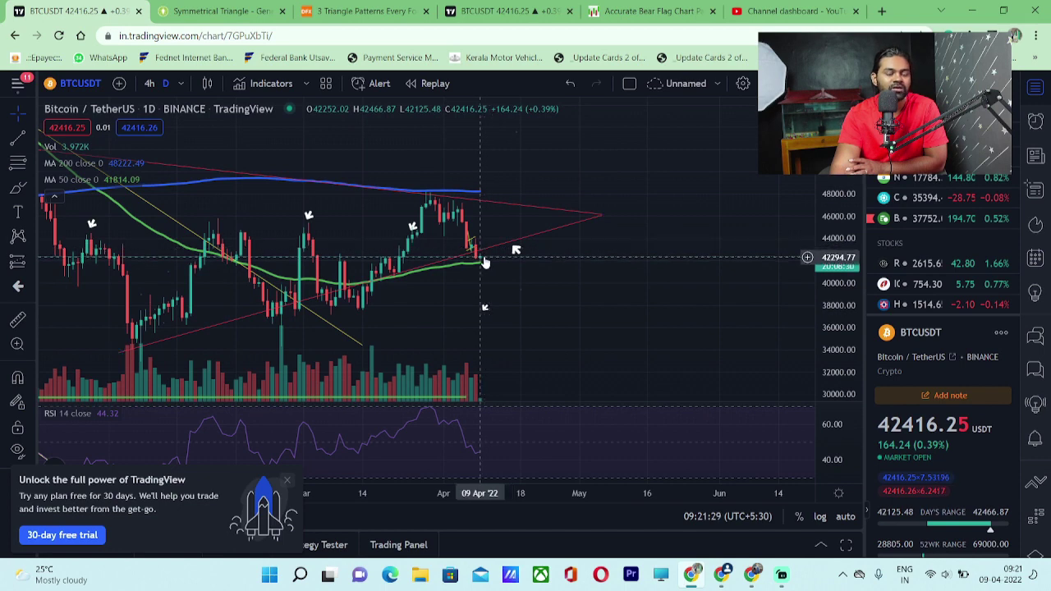
scroll(692, 336, "down", 3)
scroll(693, 336, "down", 2)
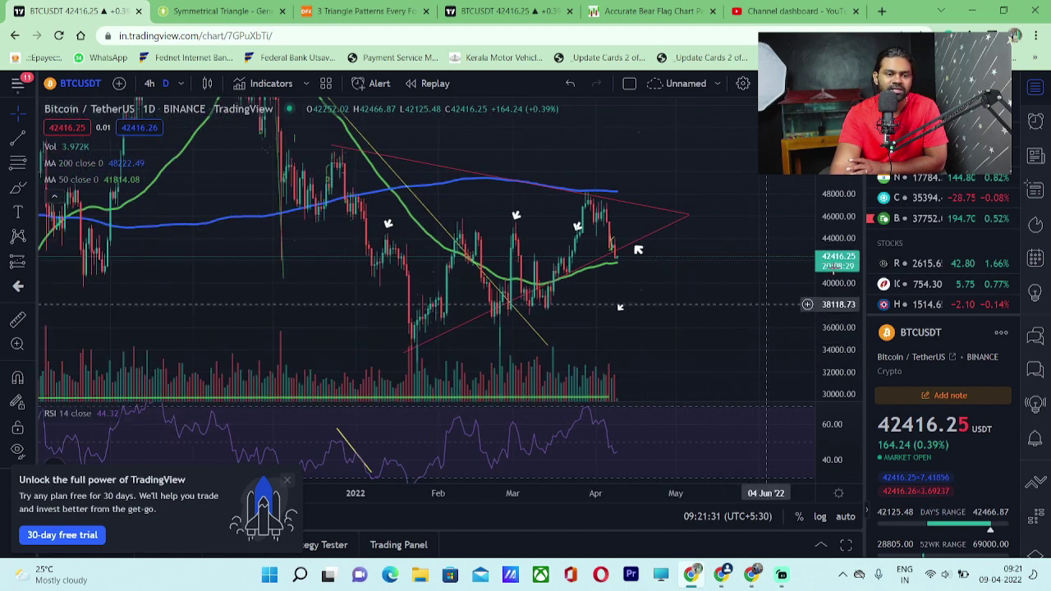
left_click_drag(711, 265, 630, 297)
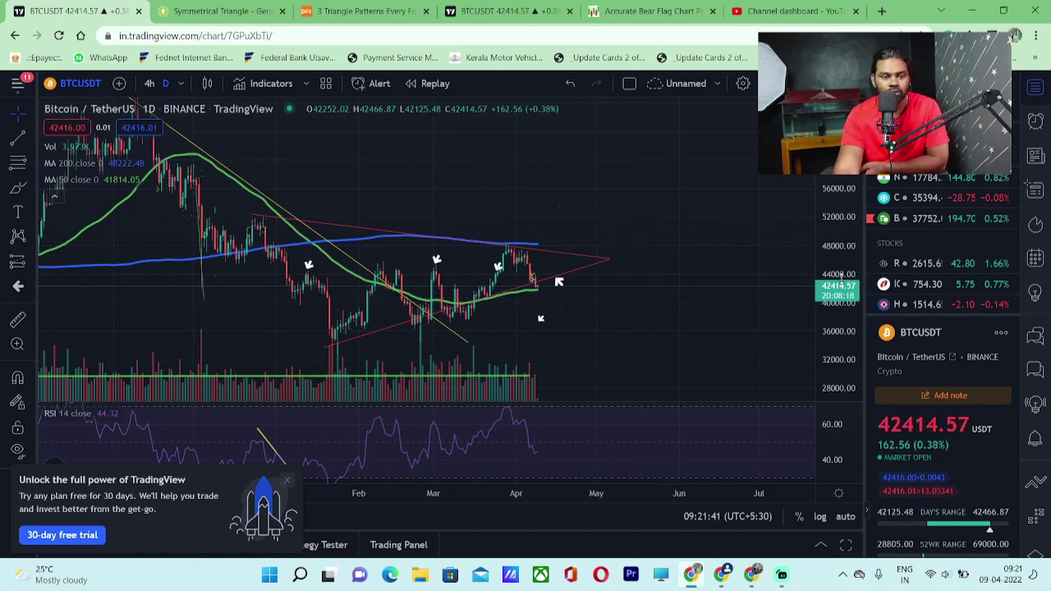
scroll(743, 215, "up", 4)
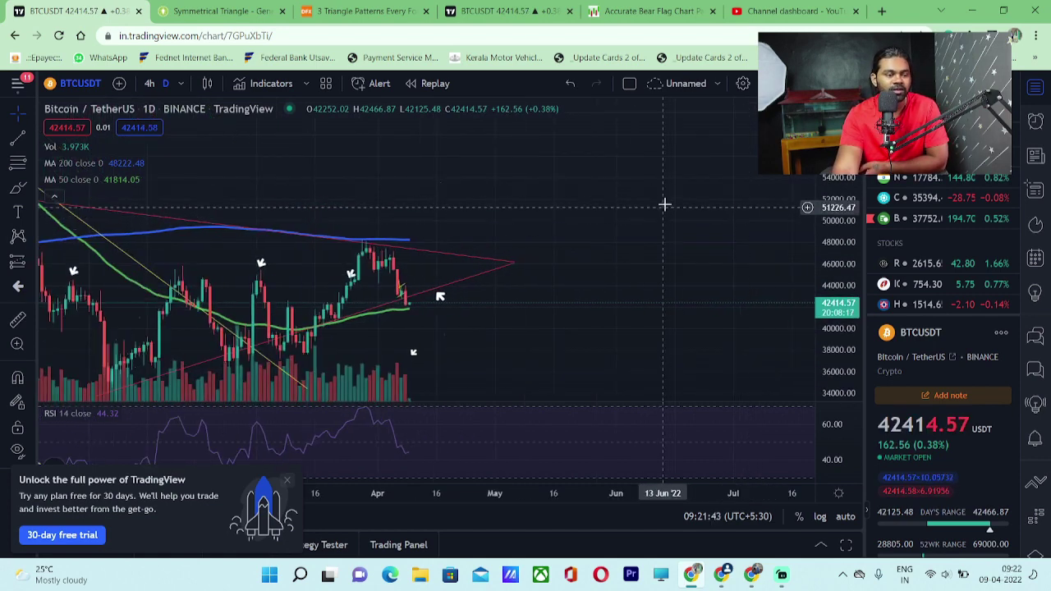
scroll(706, 204, "up", 3)
scroll(710, 202, "down", 1)
left_click_drag(710, 203, 720, 241)
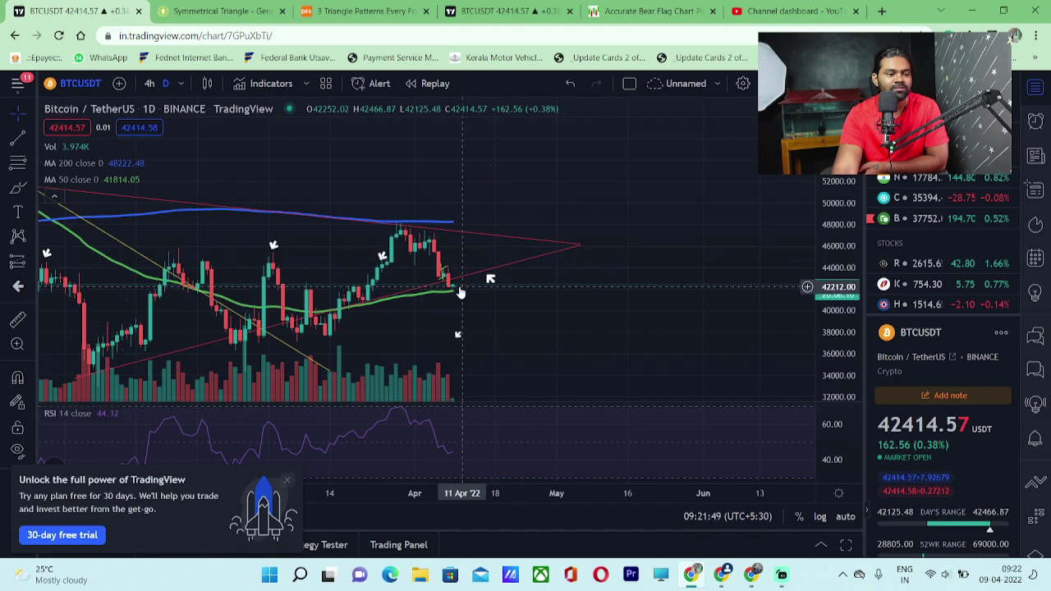
On the 1h BTCUSDT chart, draw a horizontal trend line under the recent lows, then return to daily.
left_click(519, 5)
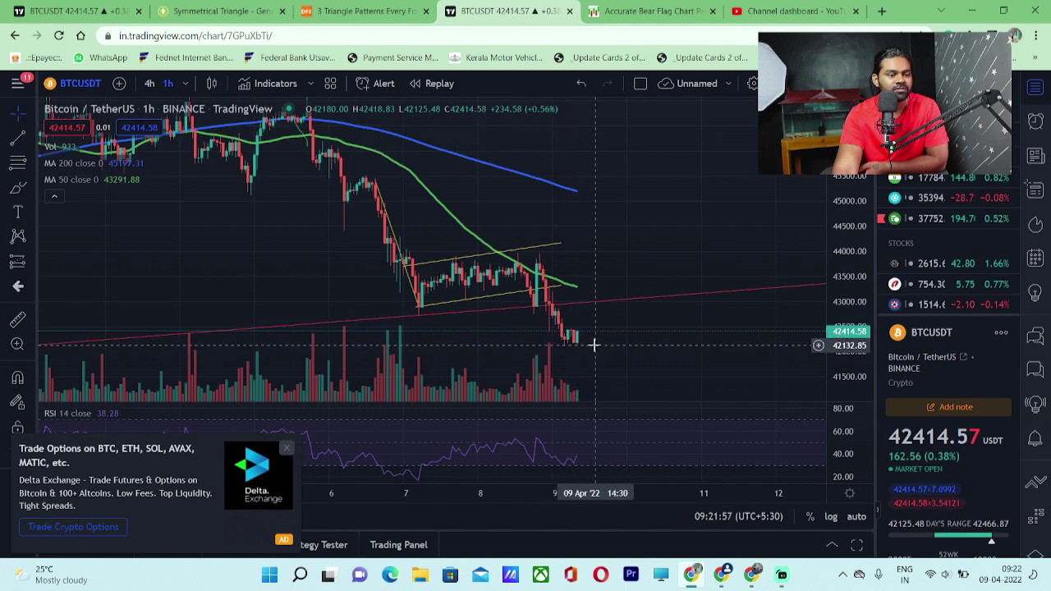
left_click(18, 137)
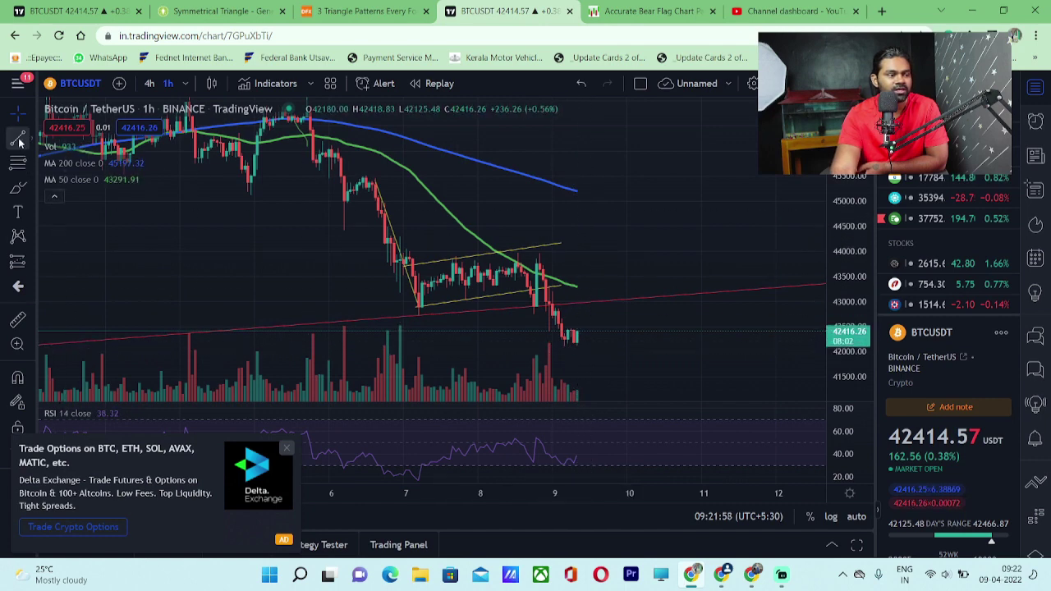
left_click(446, 346)
left_click(698, 346)
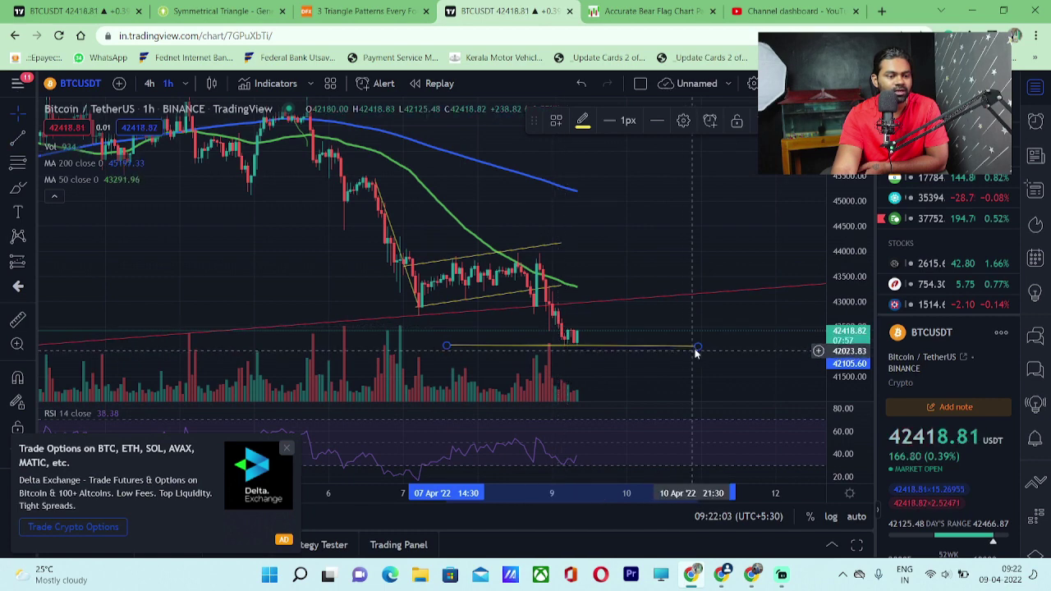
left_click_drag(698, 347, 701, 347)
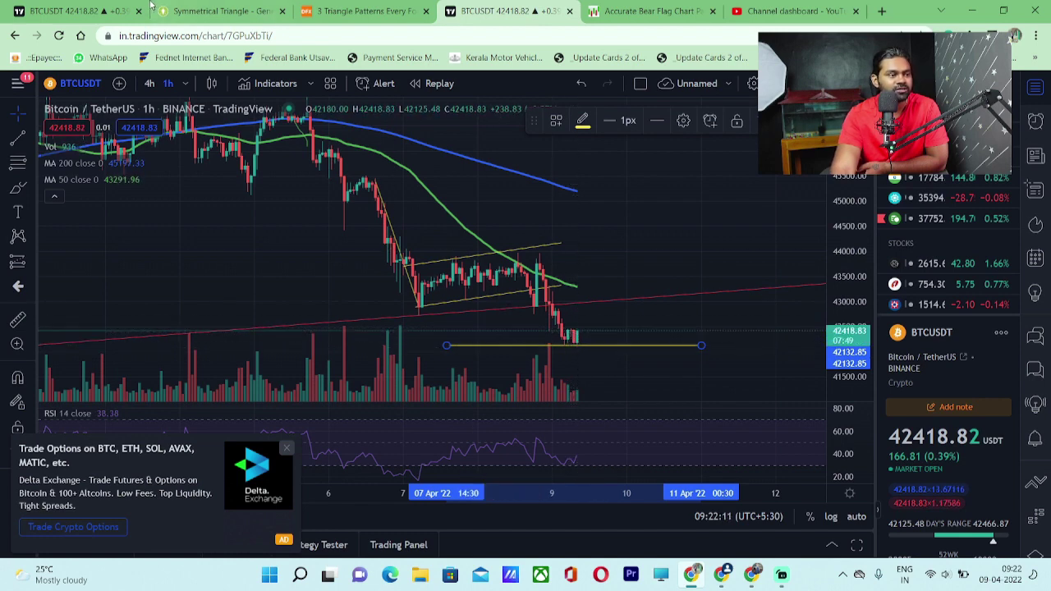
left_click(70, 11)
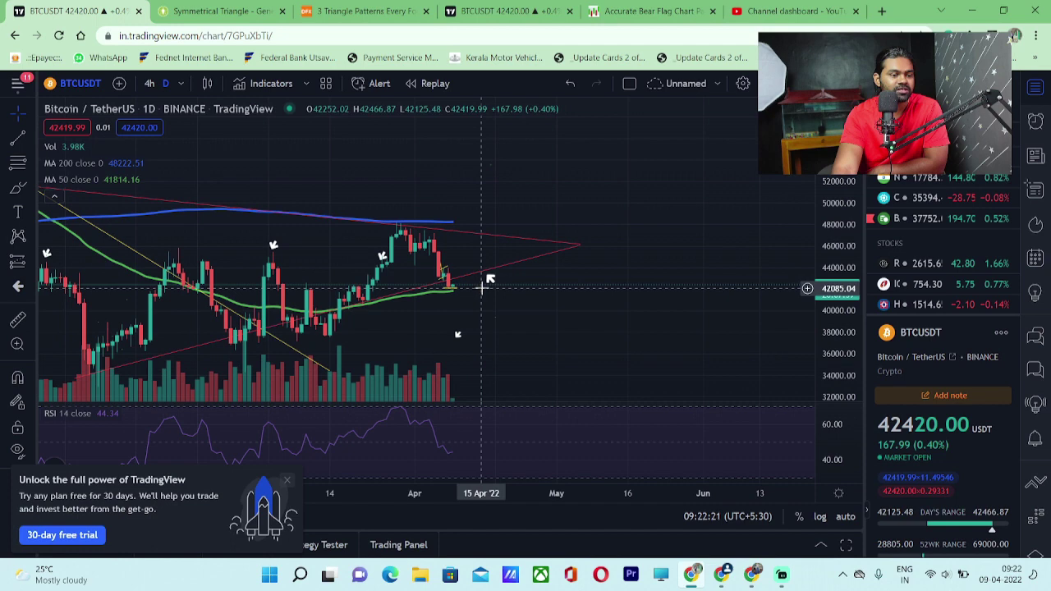
scroll(483, 286, "down", 2)
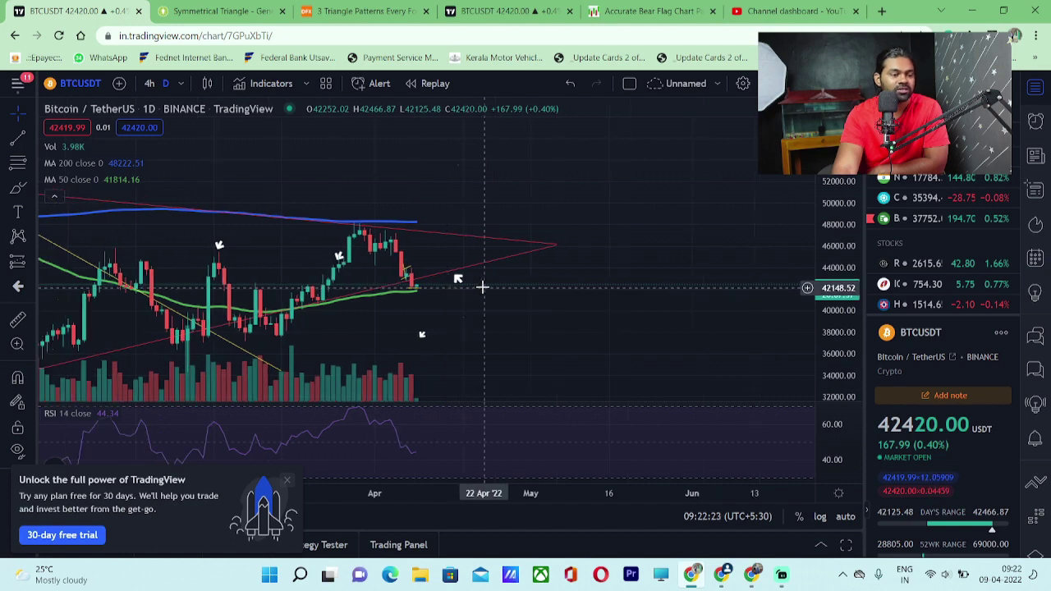
scroll(483, 285, "up", 1)
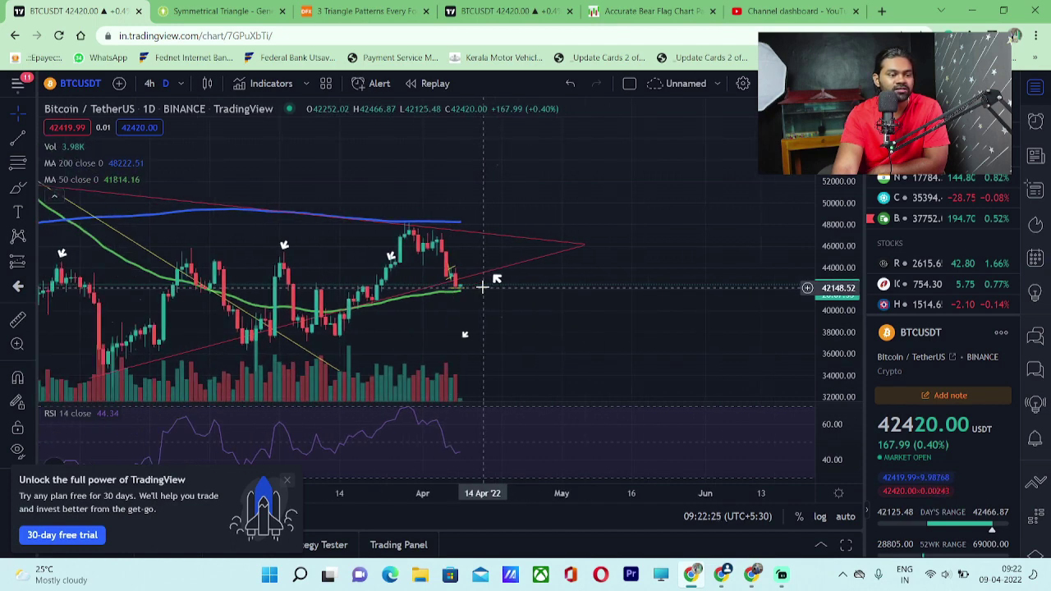
scroll(497, 288, "down", 1)
scroll(506, 289, "down", 1)
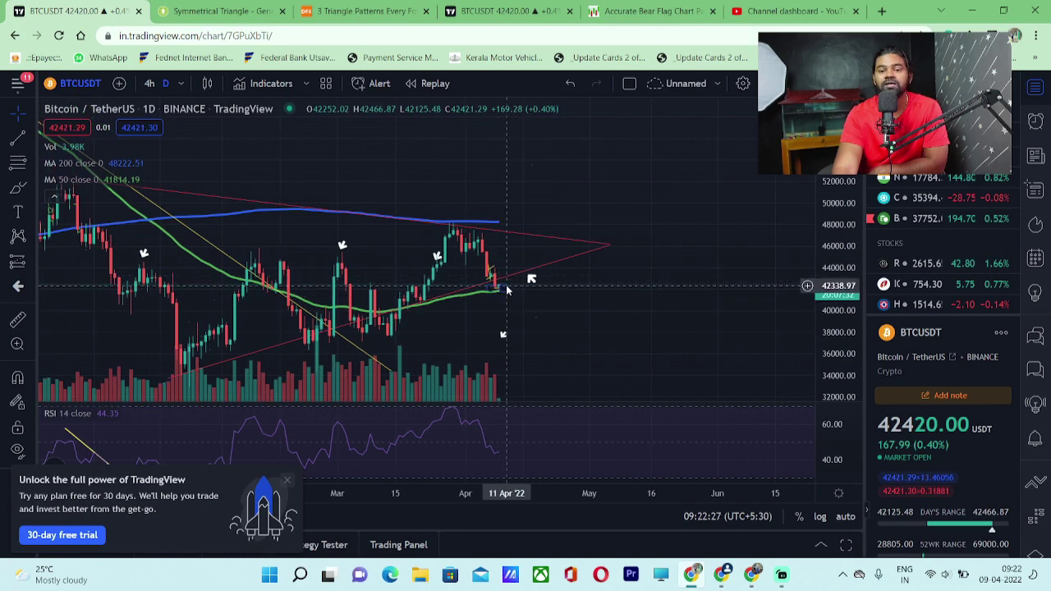
scroll(443, 328, "up", 1)
scroll(555, 298, "up", 1)
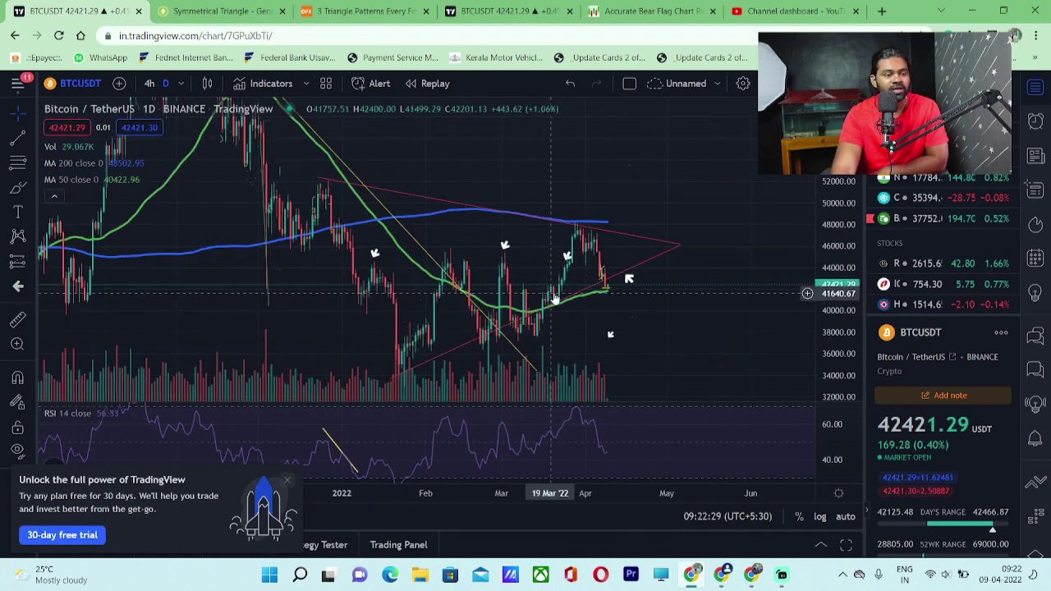
left_click(218, 11)
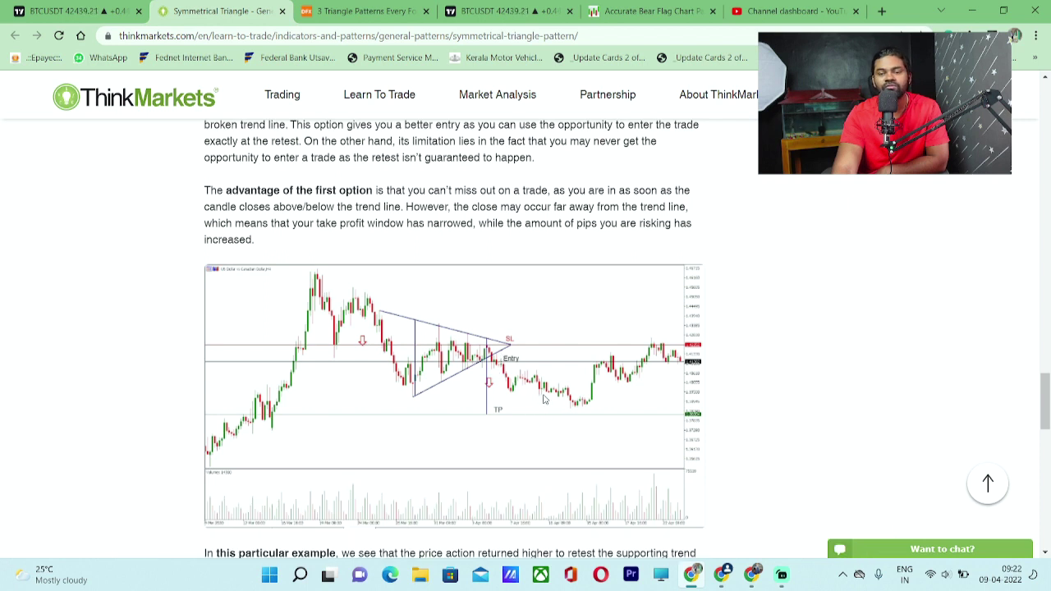
left_click(80, 10)
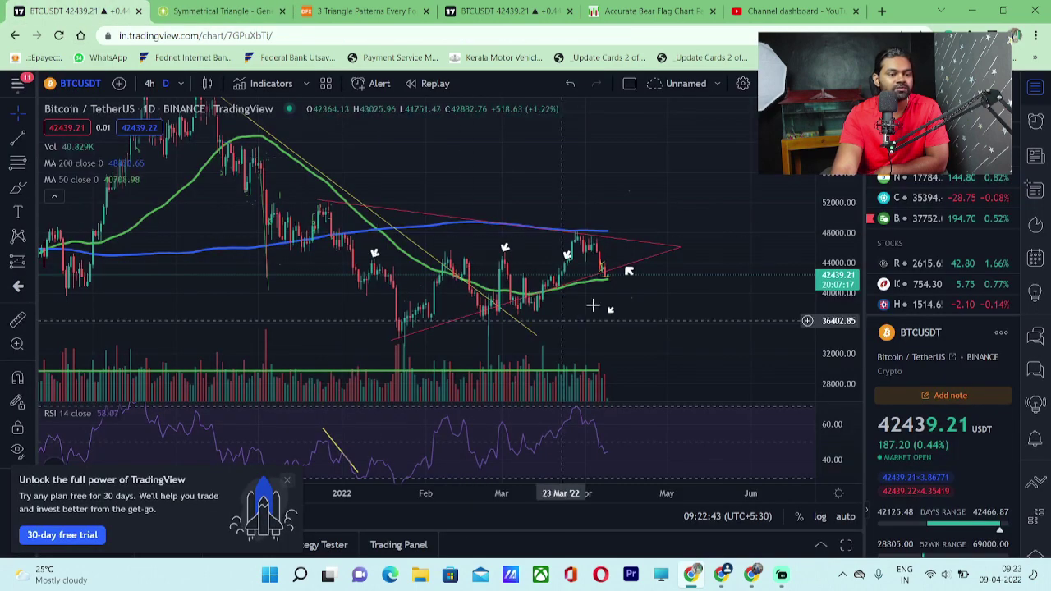
Draw a white arrowed path from a brief pullback at the triangle's lower edge down below it.
scroll(673, 308, "up", 2)
scroll(687, 315, "up", 3)
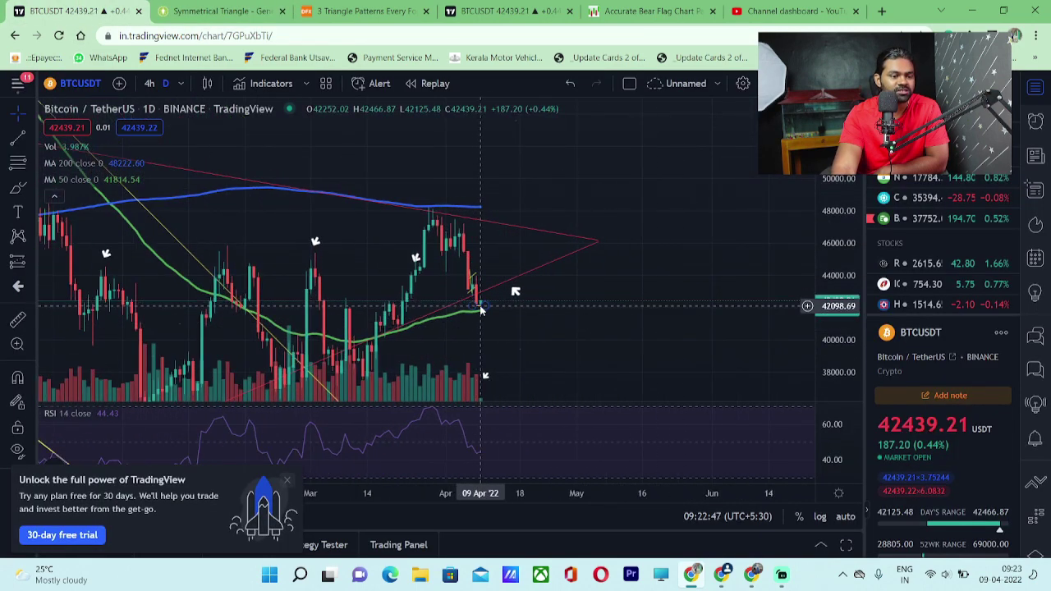
left_click(30, 187)
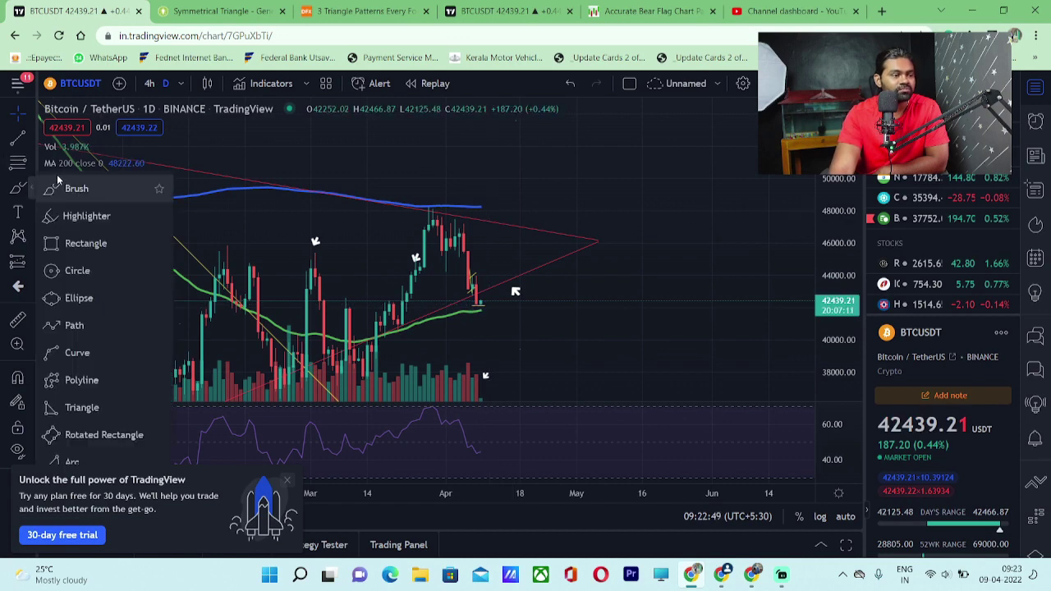
left_click(89, 327)
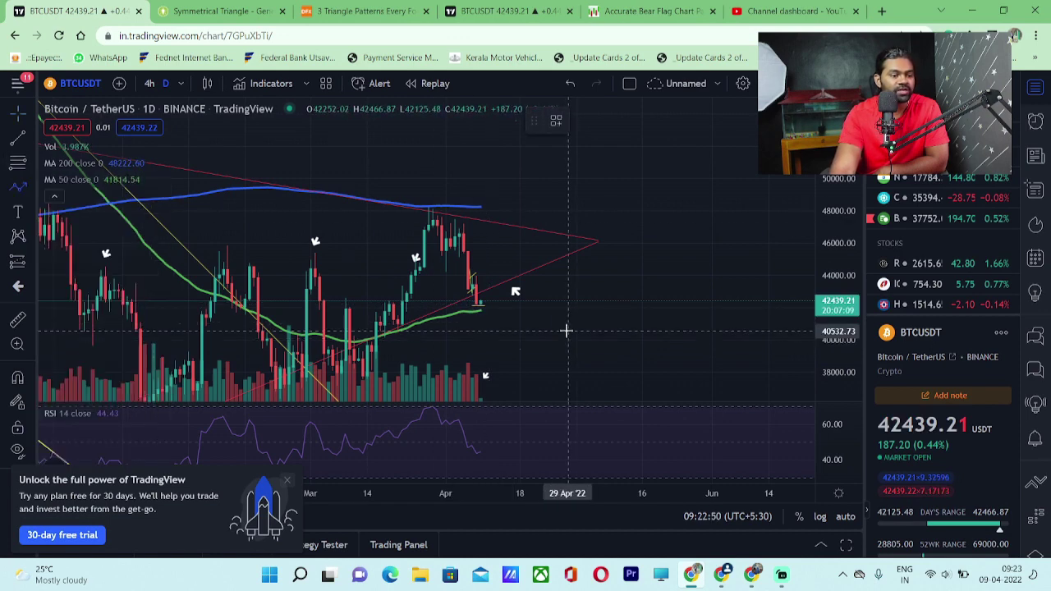
left_click(493, 288)
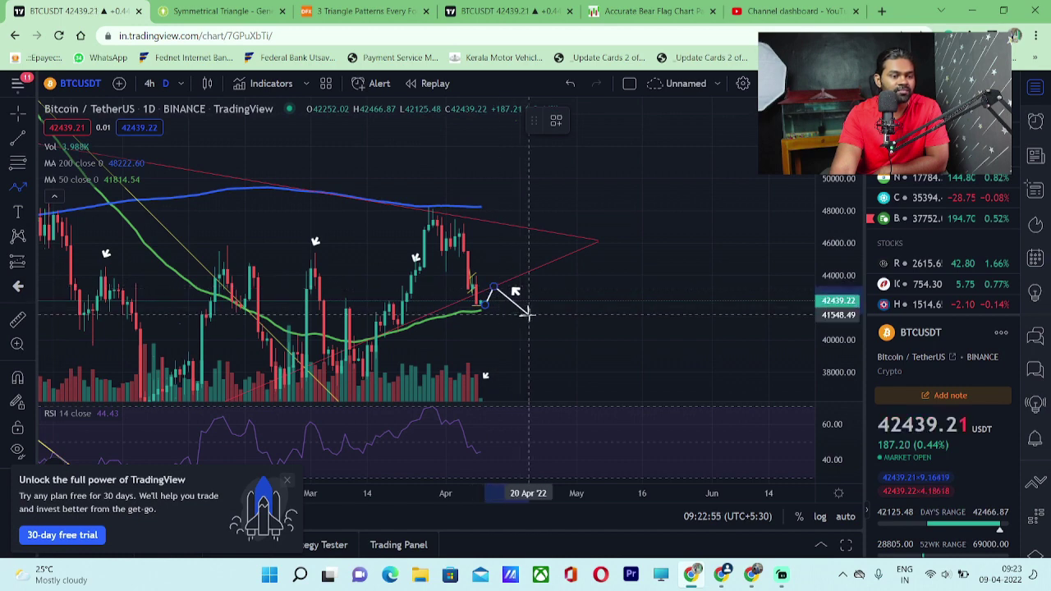
double_click(551, 325)
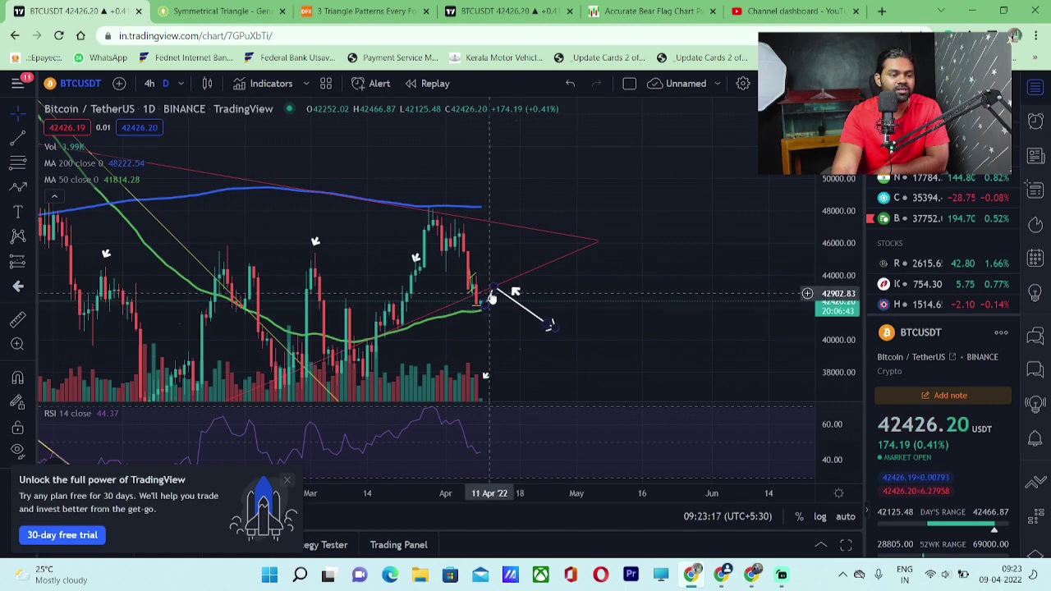
mouse_move(491, 298)
left_mouse_down()
mouse_move(499, 279)
mouse_move(482, 294)
mouse_move(500, 289)
left_mouse_up()
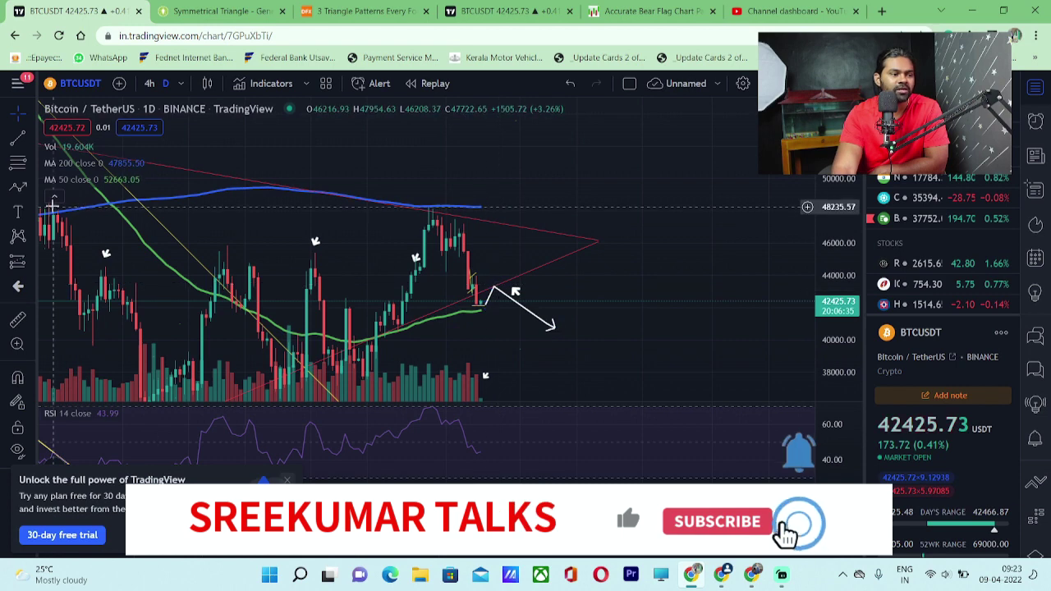
left_click(28, 187)
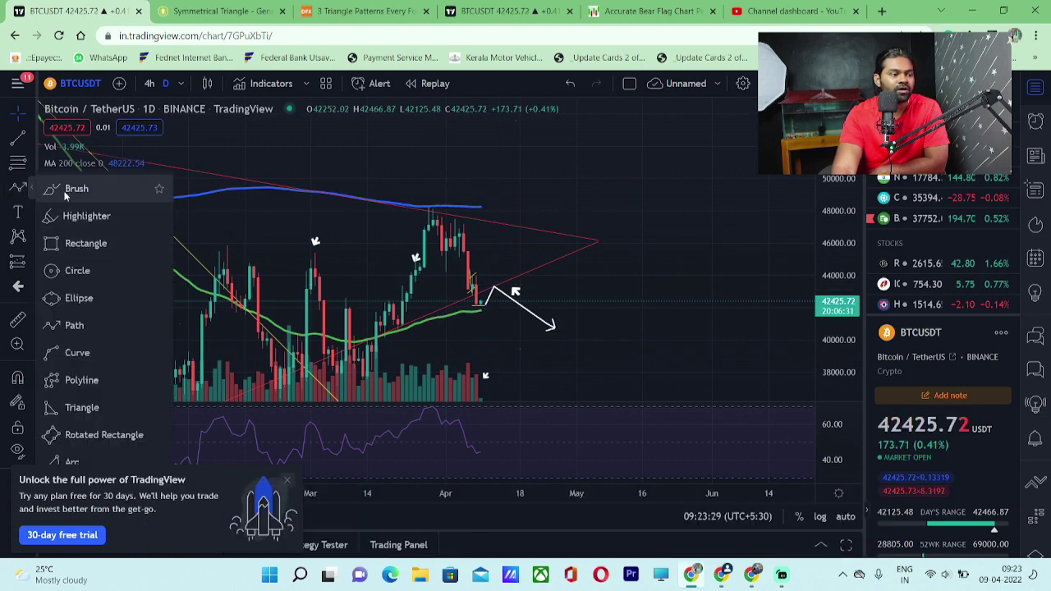
Brush a short green upward stroke inside the triangle, then bring up the Symmetrical Triangle article.
left_click(65, 190)
left_click_drag(492, 278, 511, 240)
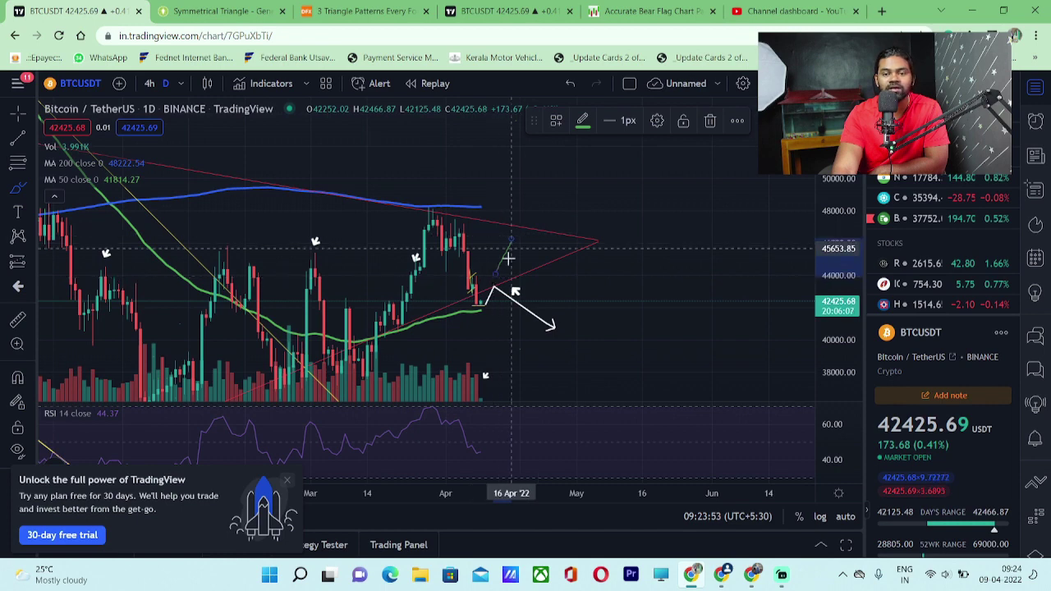
left_click(208, 6)
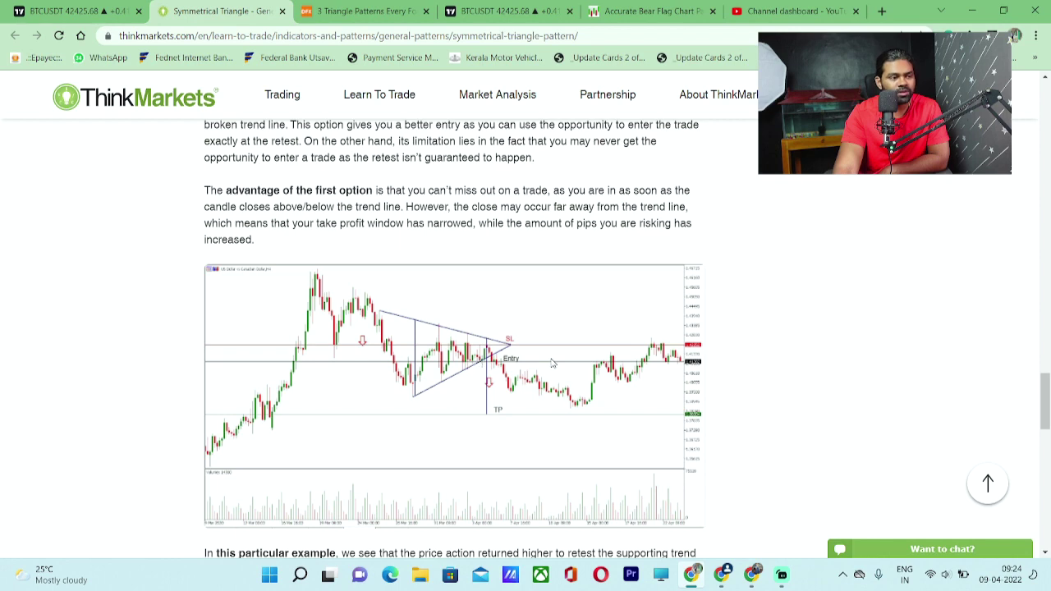
Scroll the ThinkMarkets article up and back down to its SL, Entry and TP example chart.
scroll(553, 363, "up", 3)
scroll(553, 363, "down", 3)
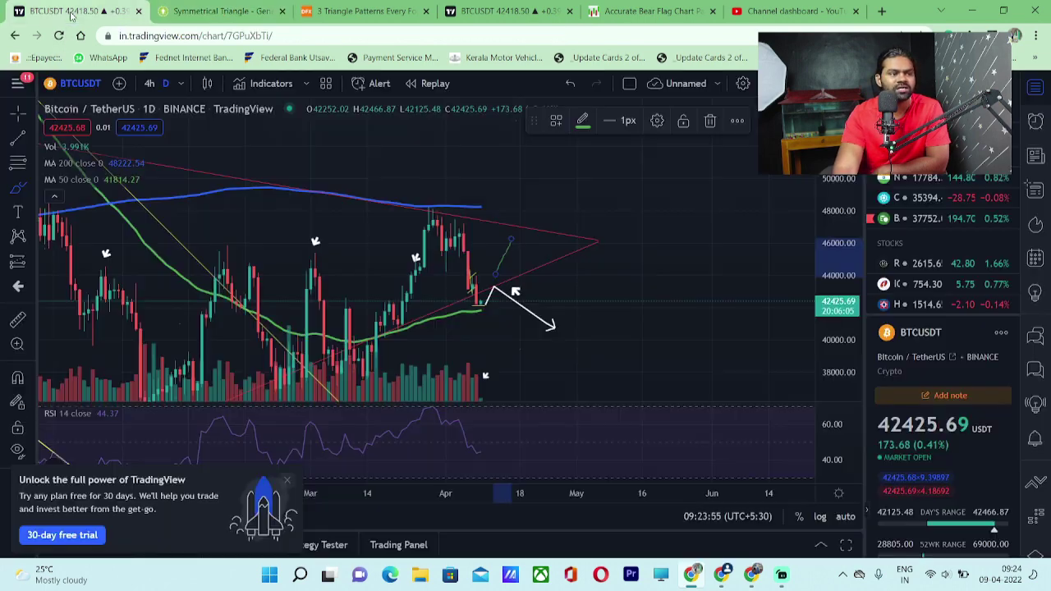
Back on the daily chart, compress the price scale, zoom out, deselect, then open the 1h BTCUSDT chart.
left_click(73, 14)
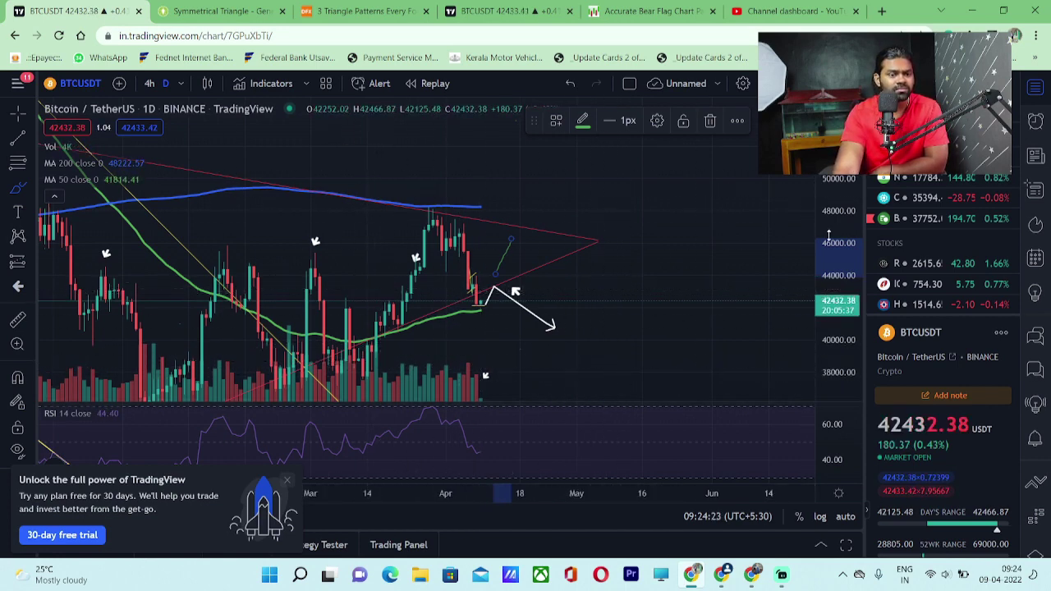
left_click_drag(839, 271, 842, 302)
scroll(731, 329, "down", 4)
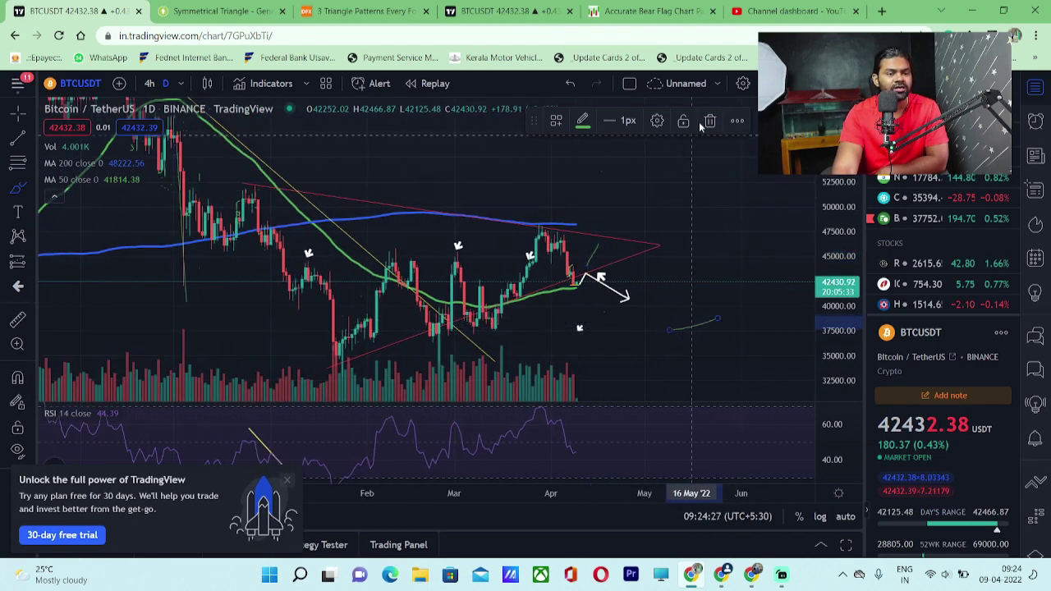
left_click(645, 114)
left_click(509, 10)
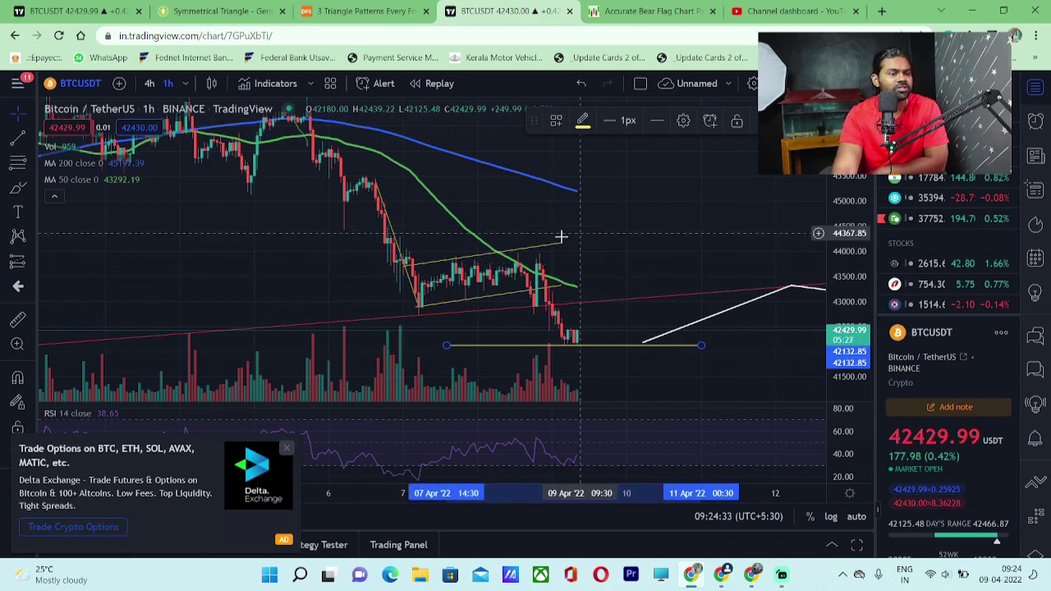
mouse_move(109, 188)
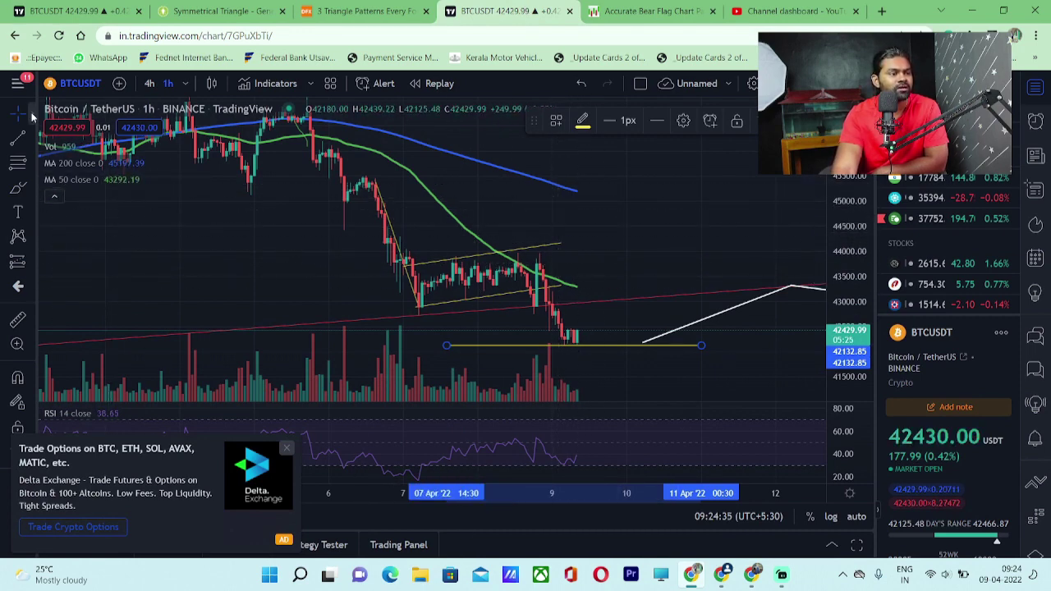
left_click_drag(627, 256, 537, 227)
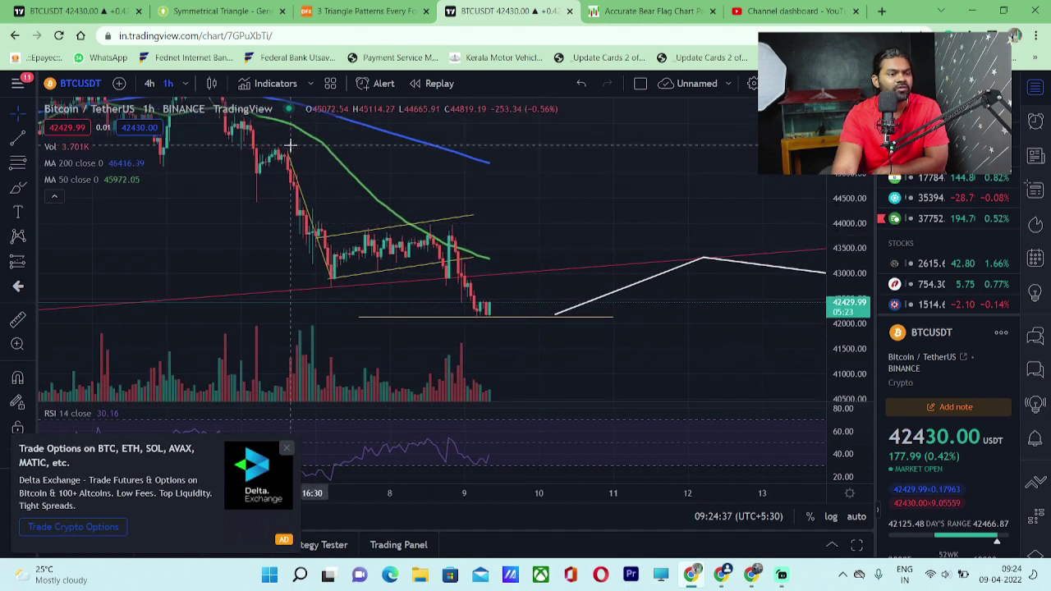